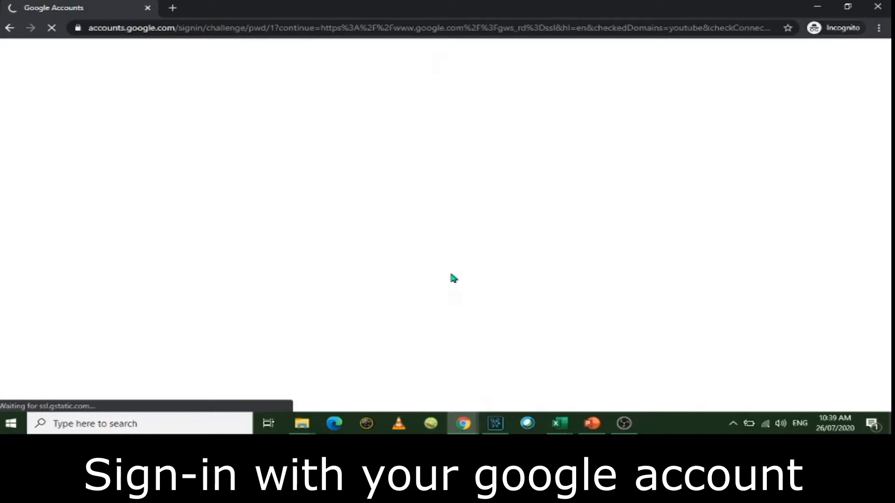
Step: Sign in to the Google account by entering the account password
type("•••••••••••")
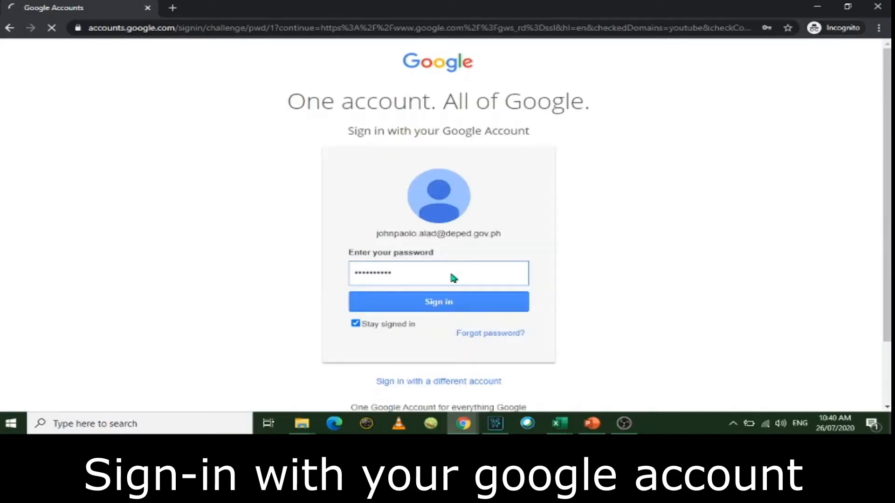
left_click(455, 302)
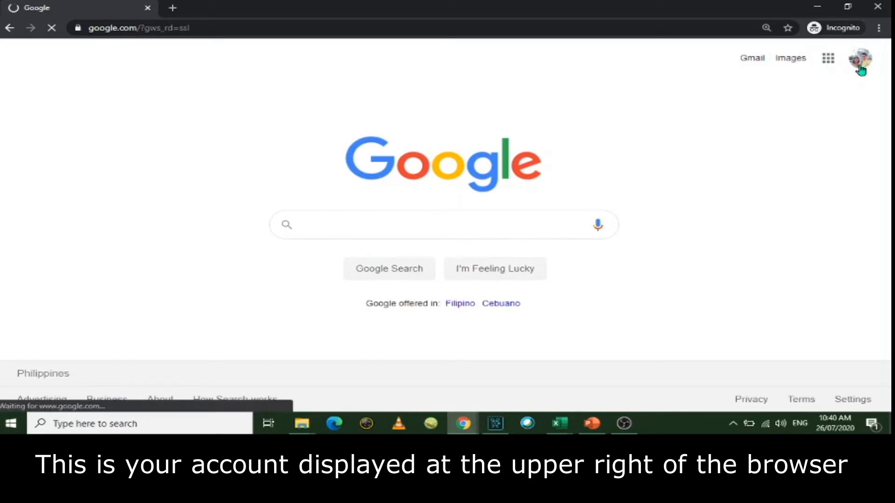
Step: Launch Google Meet from the Google apps grid on the Google home page
left_click(859, 59)
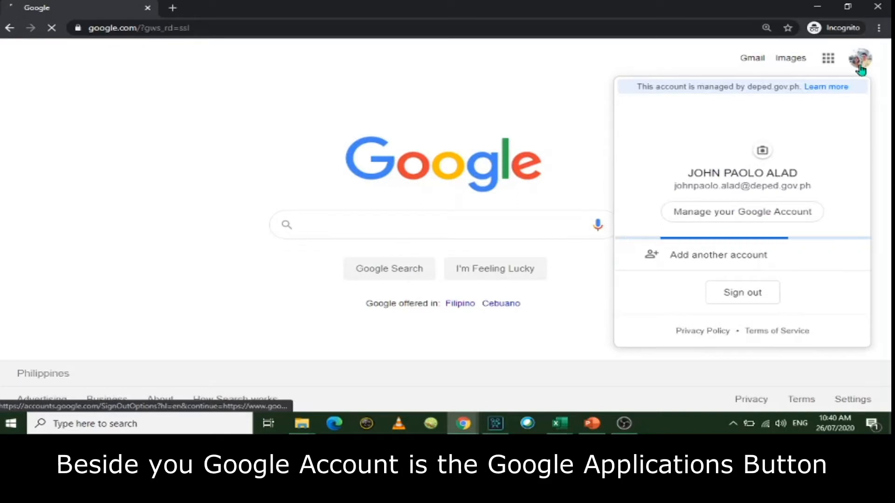
left_click(827, 64)
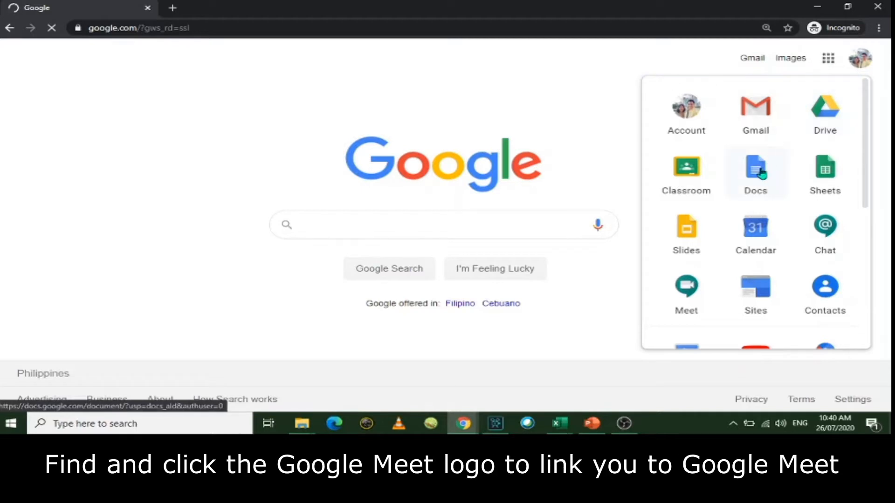
left_click(688, 288)
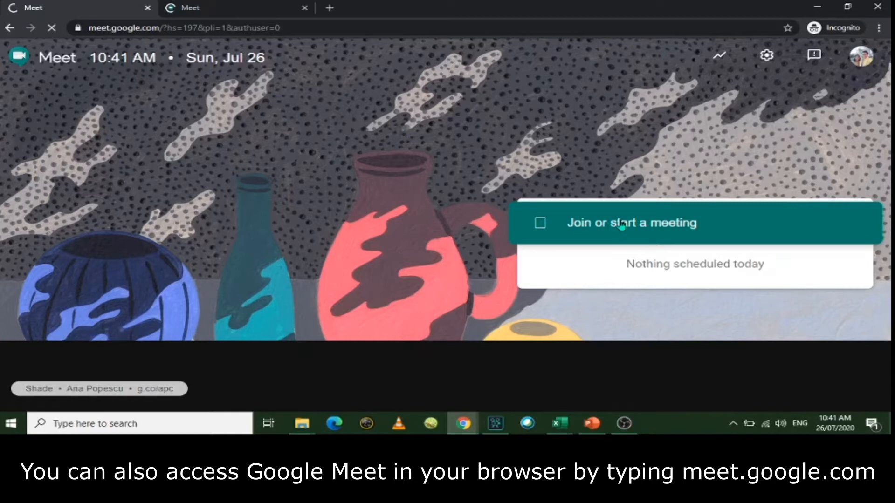
Step: Start a new Meet meeting using the nickname JPA
left_click(622, 223)
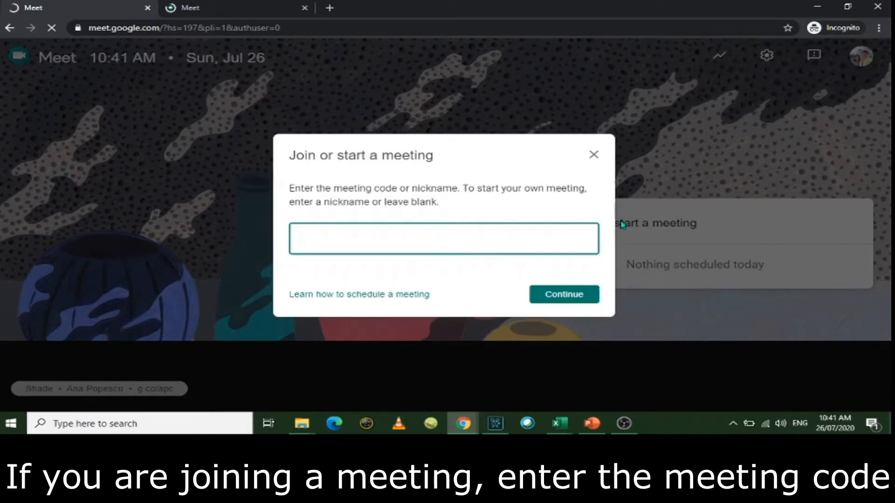
type("JPA")
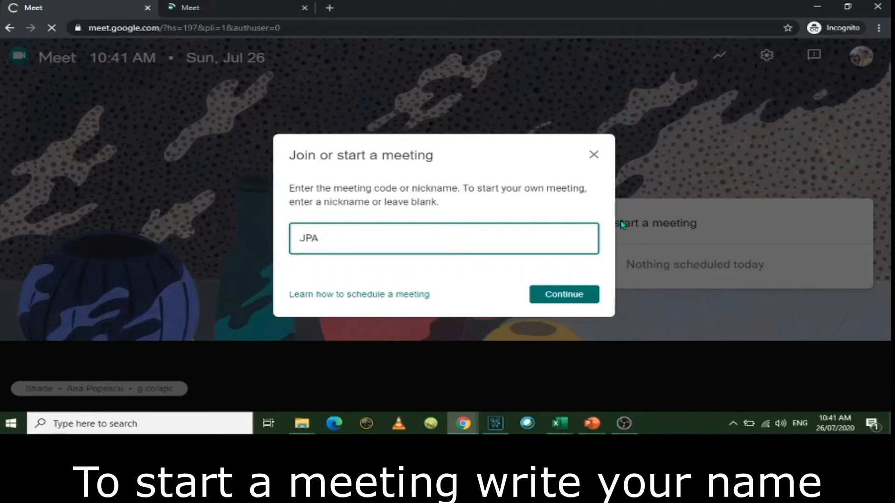
left_click(563, 297)
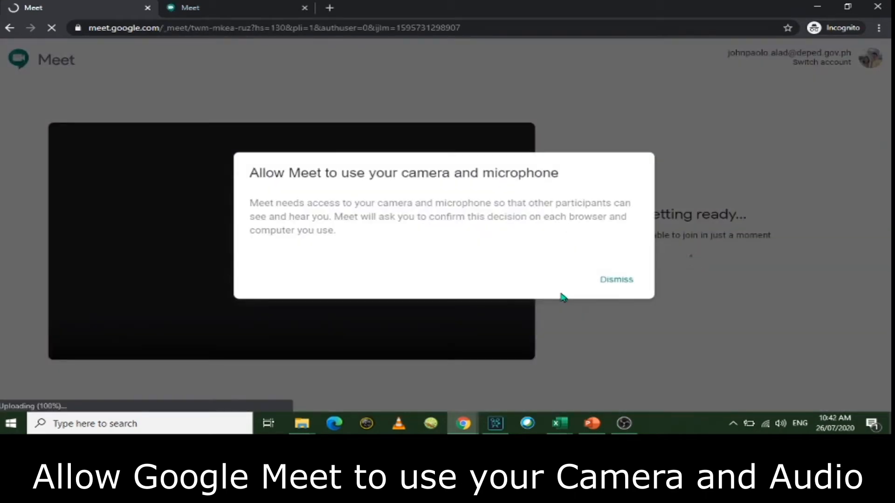
Step: Dismiss the permission notice, close the duplicate Meet tab, and open a blank Notepad beside Chrome
left_click(615, 282)
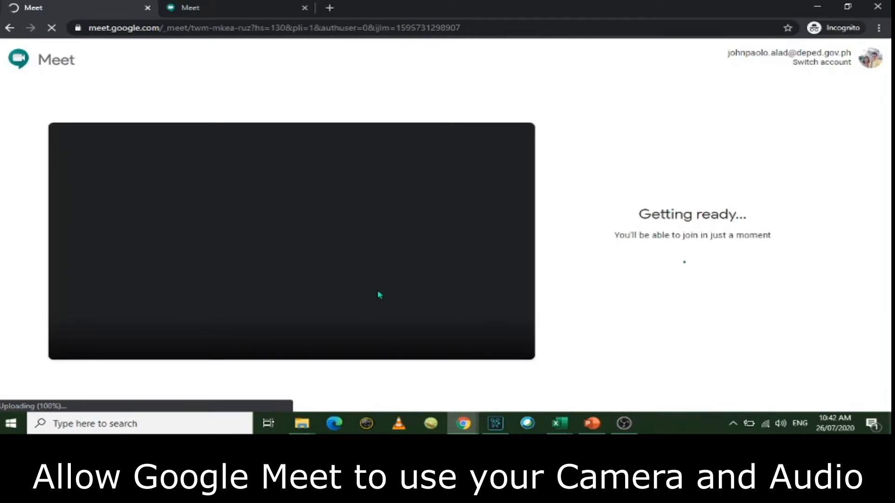
left_click(303, 8)
left_click(100, 423)
type("notepad")
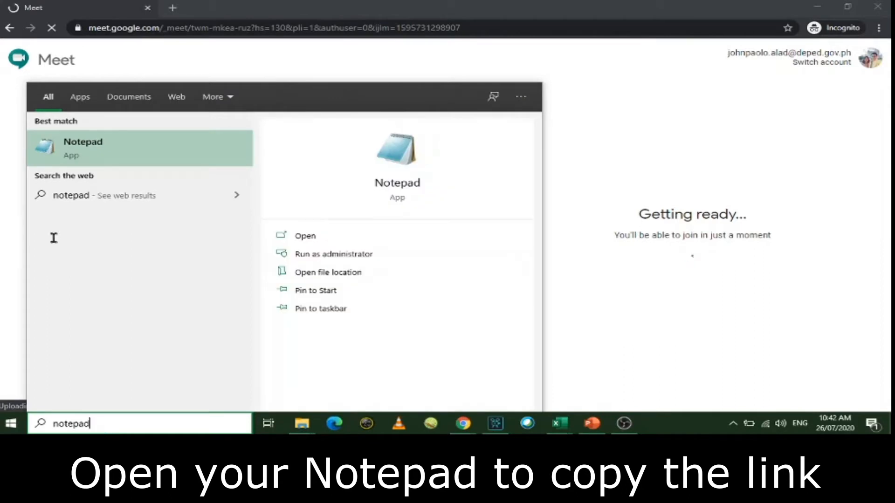
key("Return")
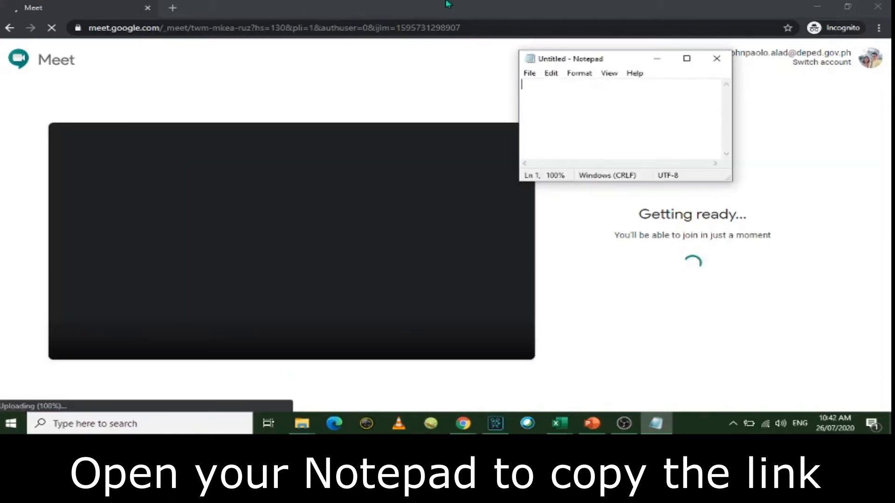
left_click_drag(615, 64, 681, 87)
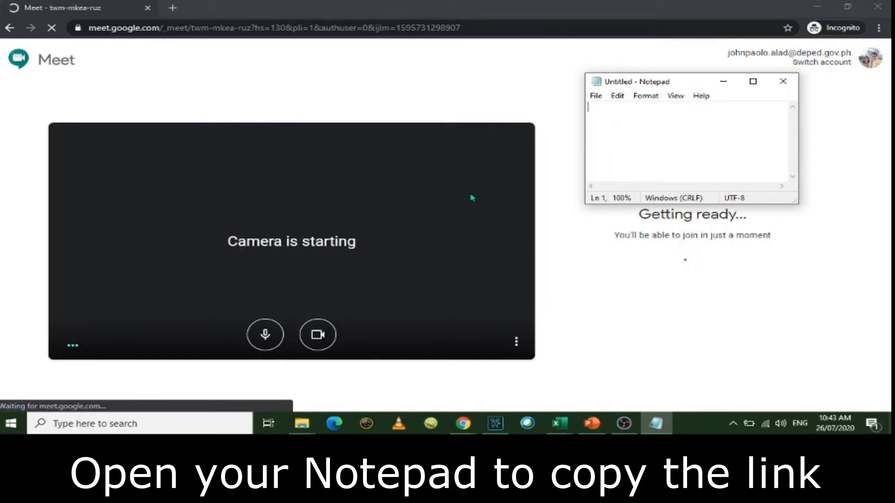
left_click(317, 342)
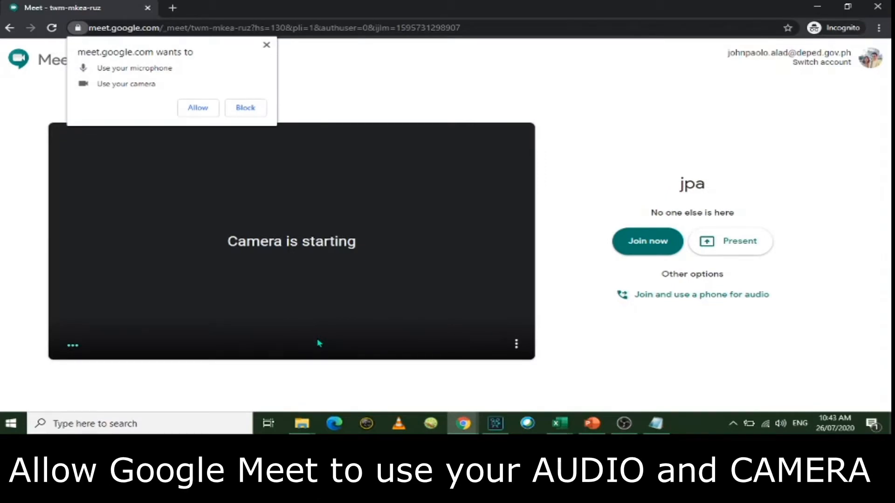
Step: Allow Meet to use the microphone and camera, then dismiss the device error notice
left_click(195, 109)
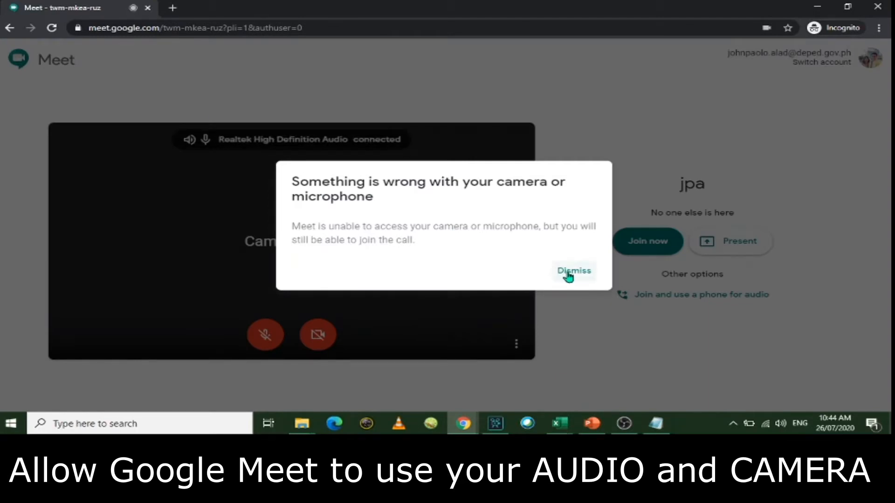
left_click(568, 272)
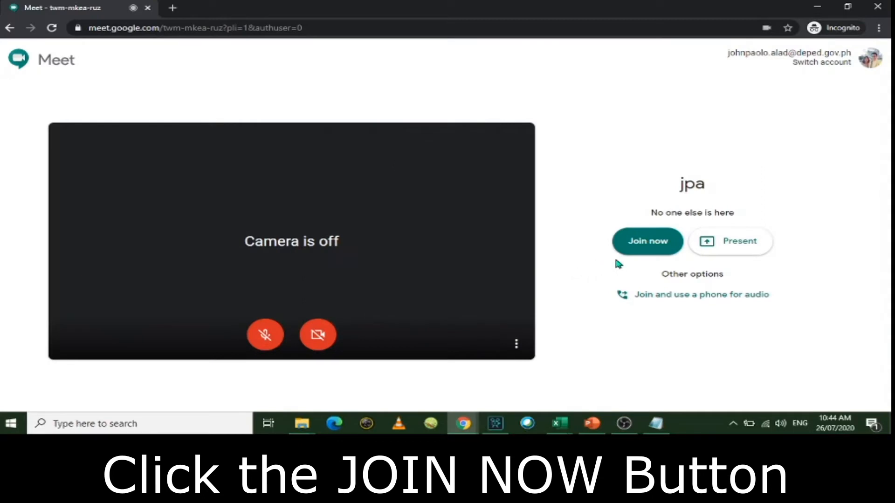
Step: Join the jpa meeting and paste its copied joining link into Notepad
left_click(646, 249)
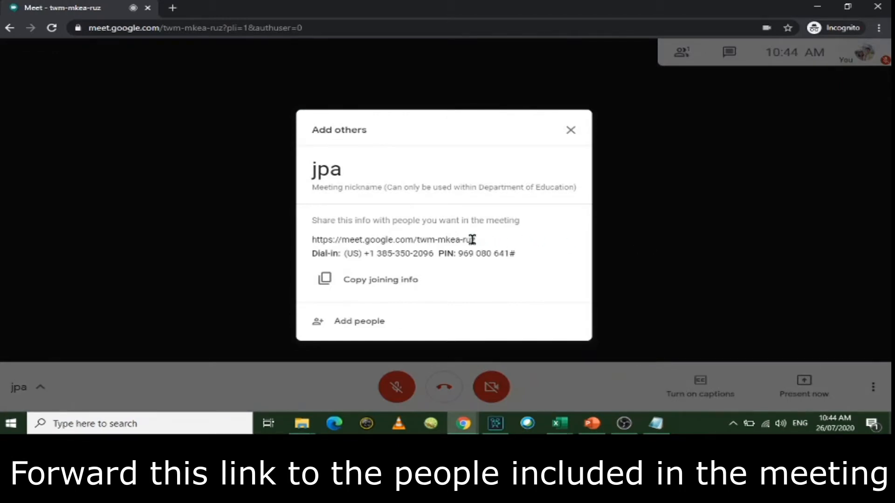
left_click_drag(462, 241, 308, 248)
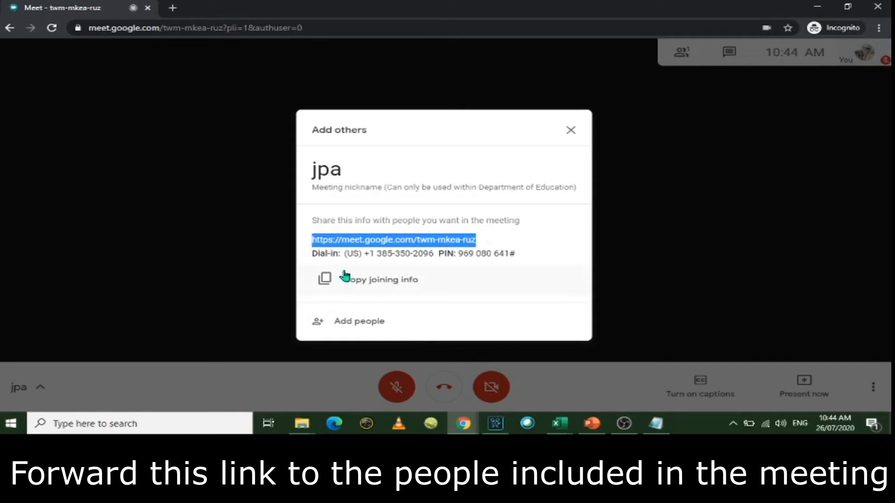
left_click(354, 281)
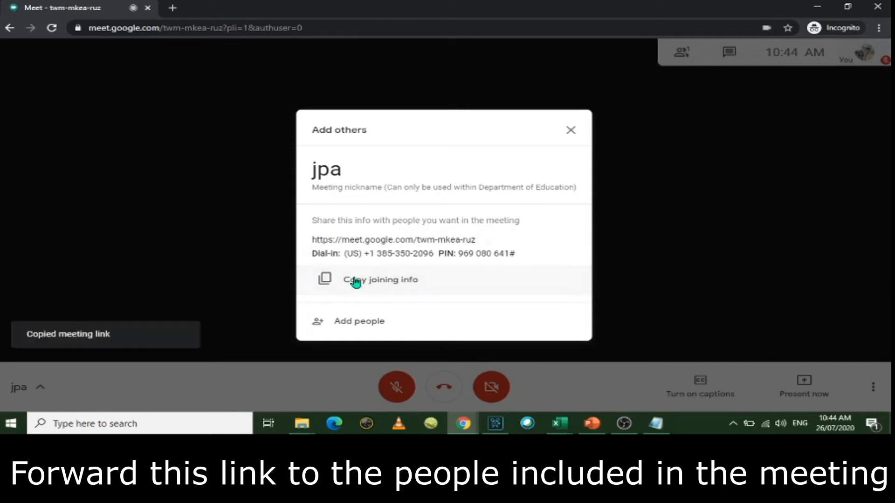
left_click(173, 8)
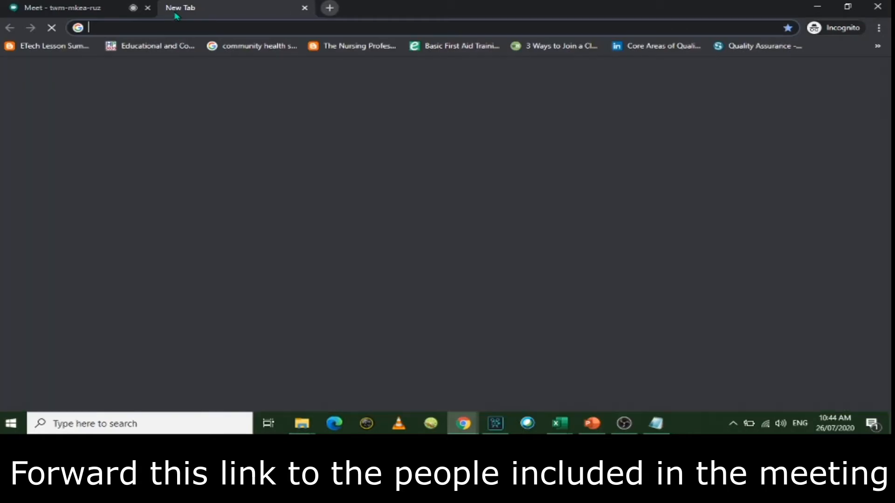
left_click(656, 423)
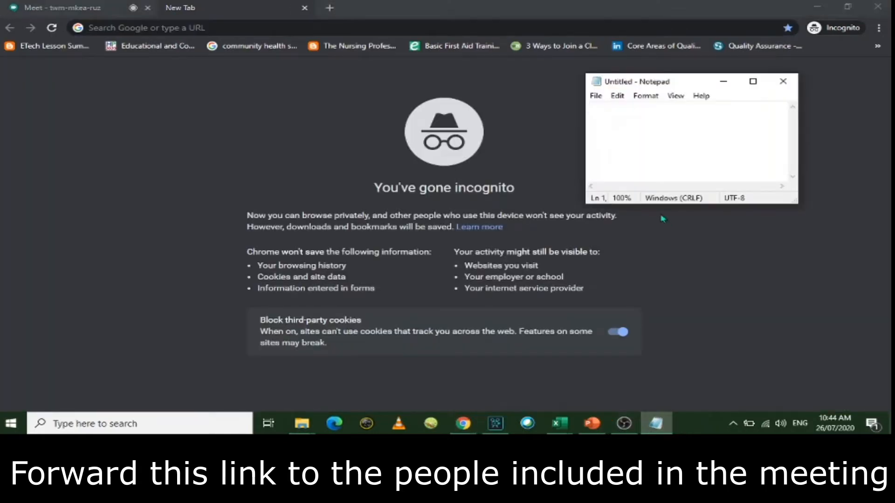
key("ctrl+v")
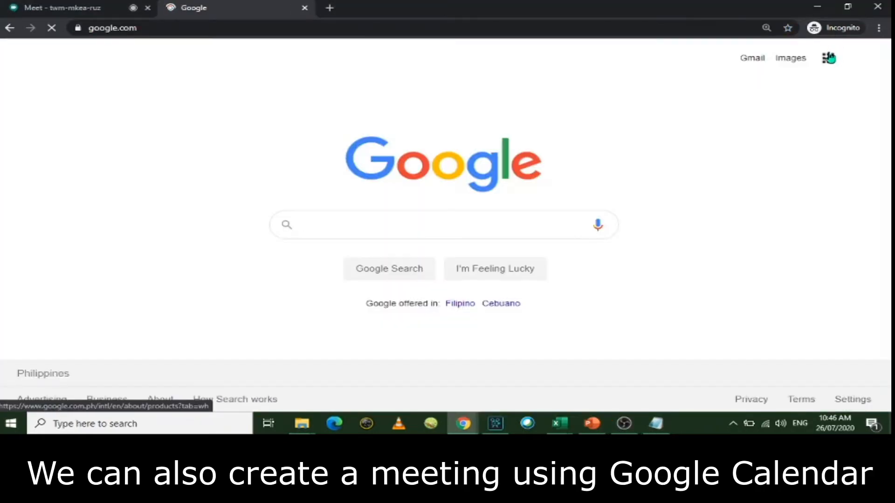
Step: Load calendar.google.com in a new tab, showing the week of July 26–August 1, 2020
left_click(828, 58)
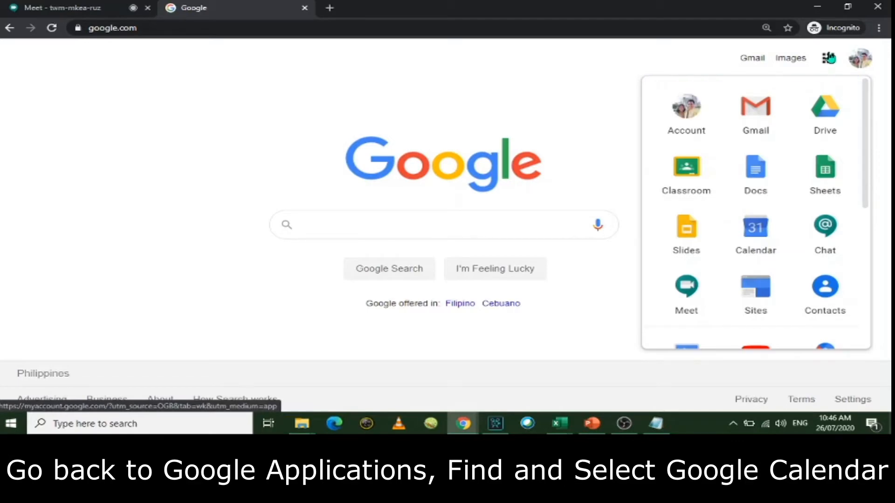
left_click(764, 227)
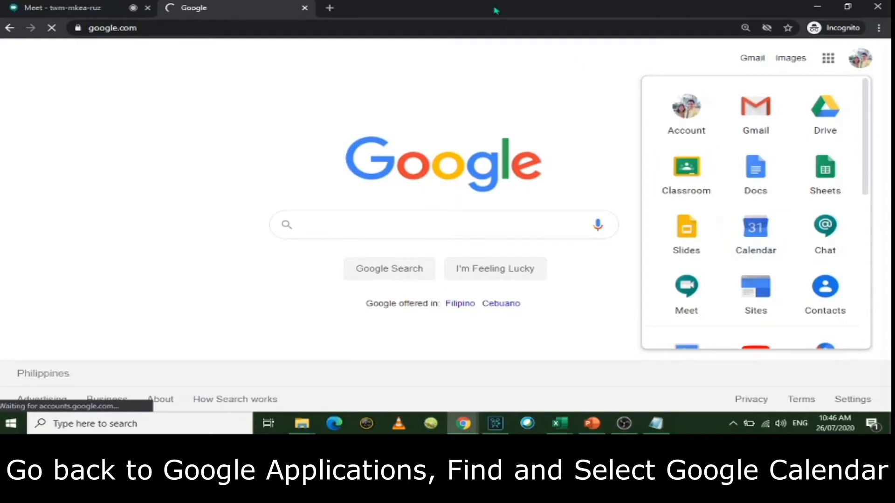
left_click(329, 8)
type("calender")
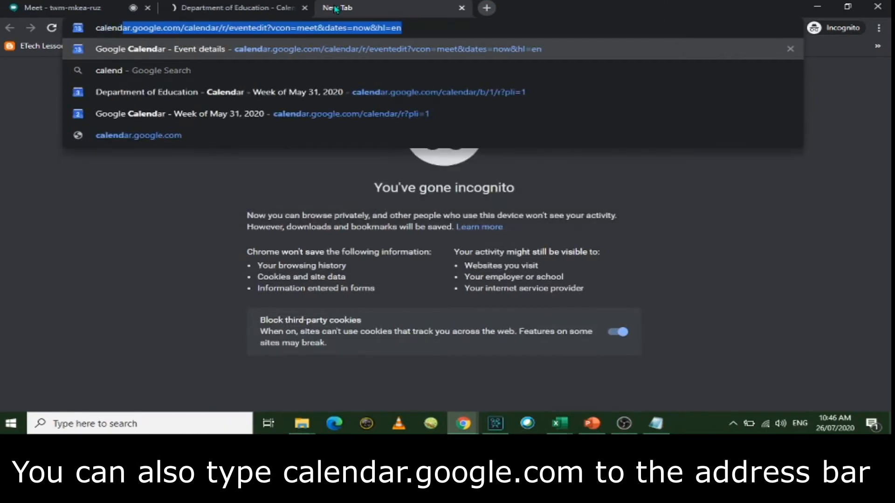
key("BackSpace")
key("BackSpace")
type("ar.")
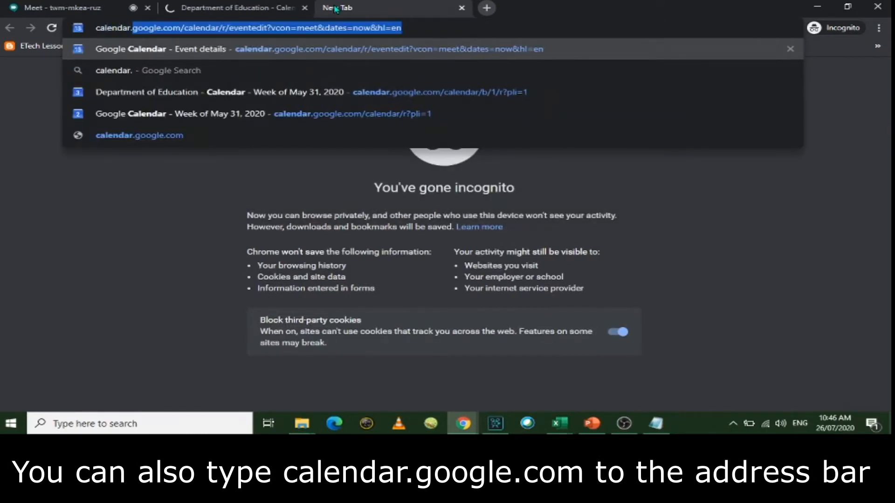
type("google.com")
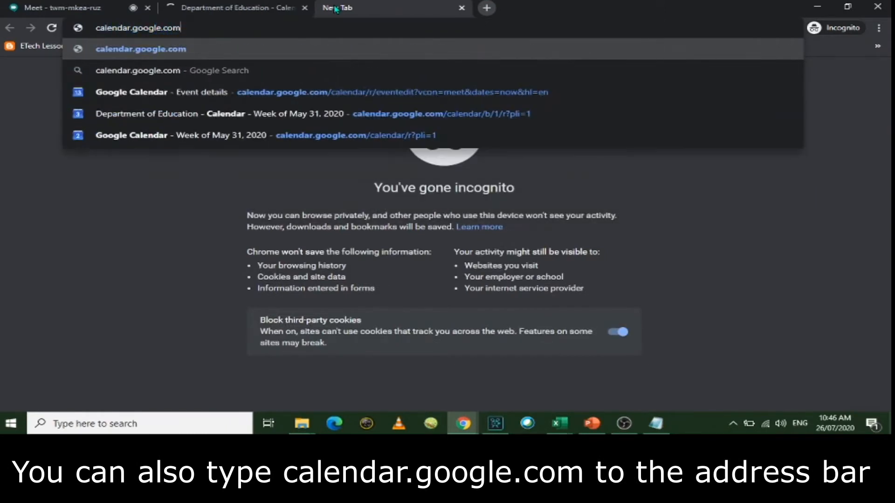
key("Return")
left_click(271, 6)
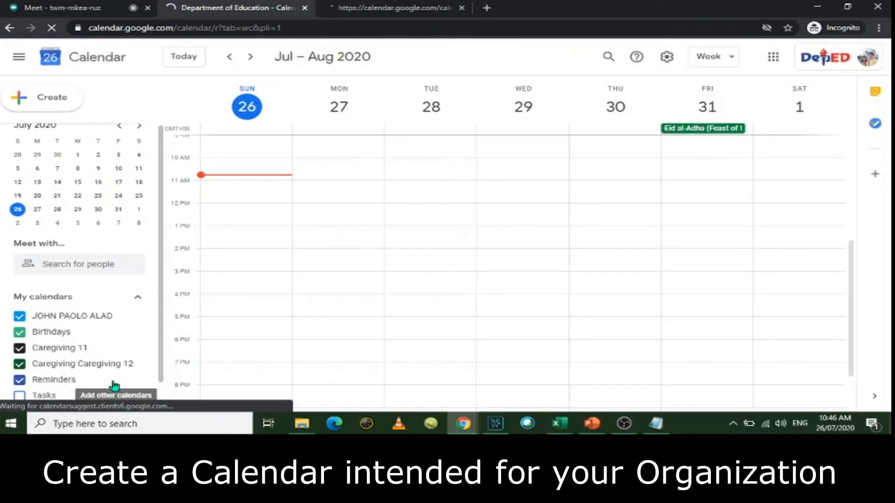
Step: Add a new calendar named 'Faculty Meeting' and return to the week view
scroll(135, 341, "down", 1)
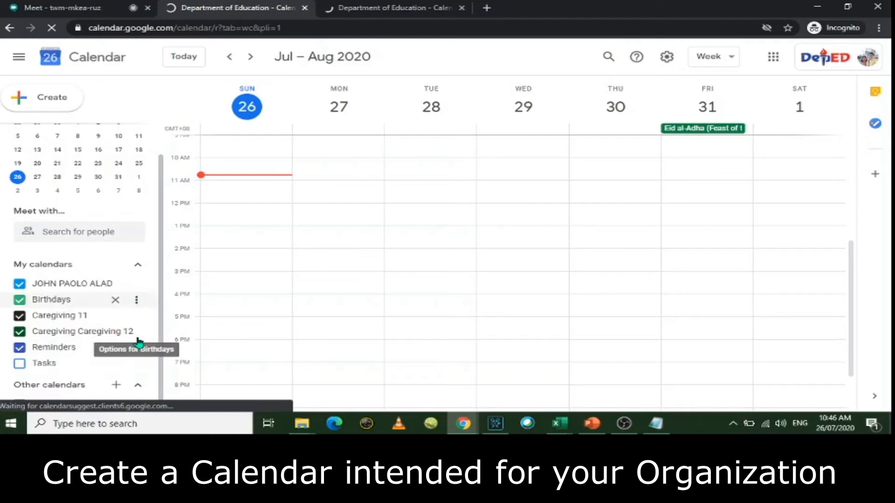
left_click(117, 387)
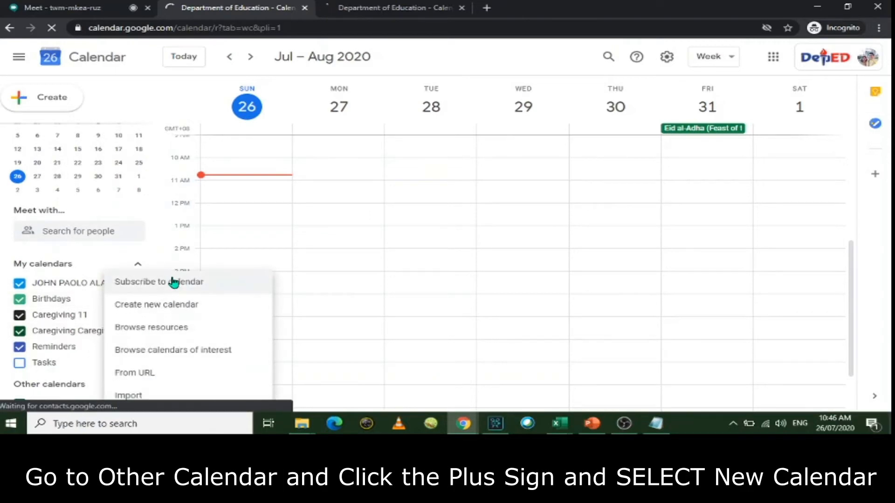
left_click(207, 311)
type("Faculty Meeting")
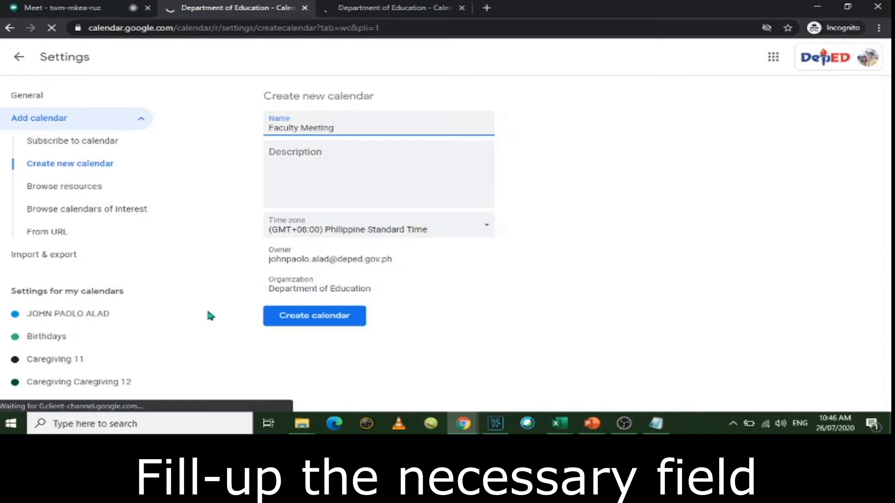
left_click(330, 323)
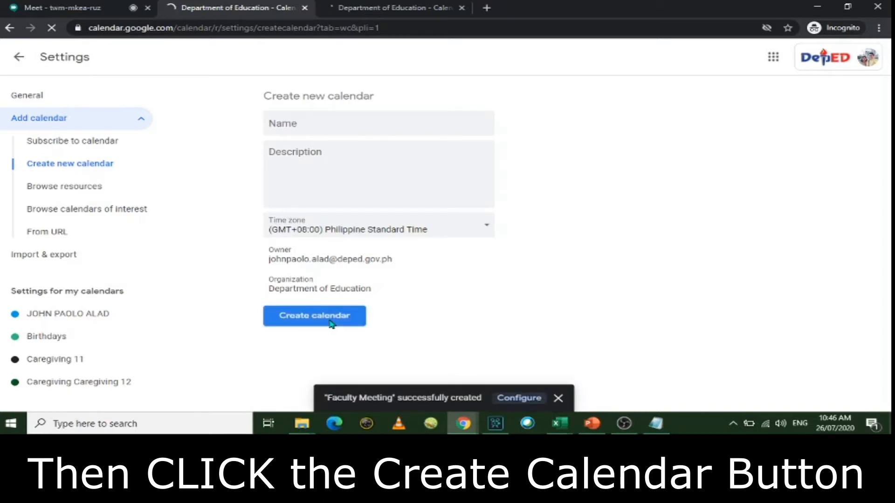
left_click(19, 58)
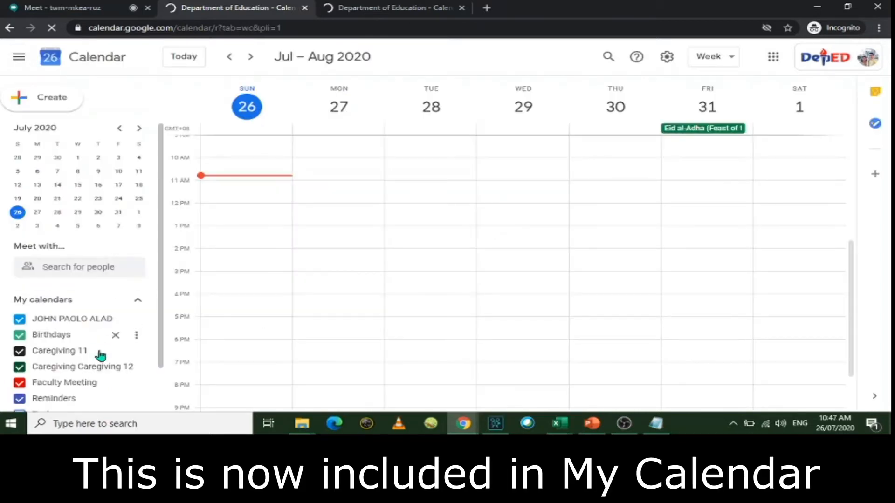
left_click(90, 384)
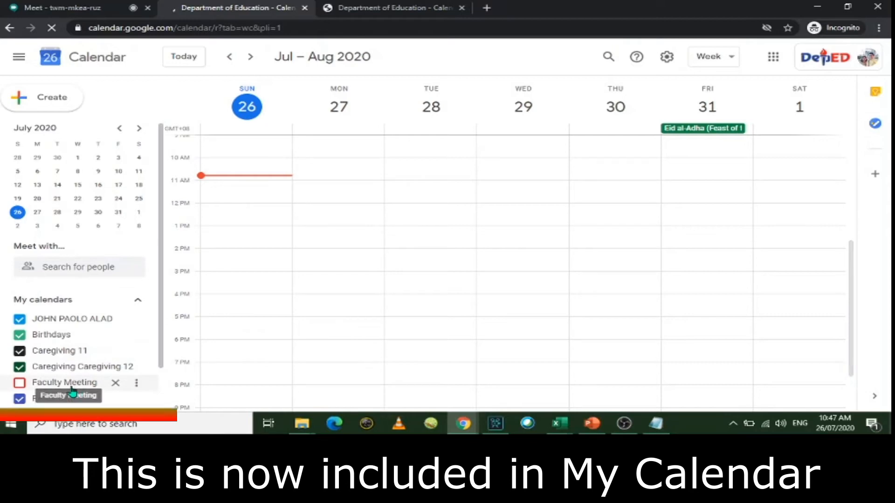
left_click(72, 386)
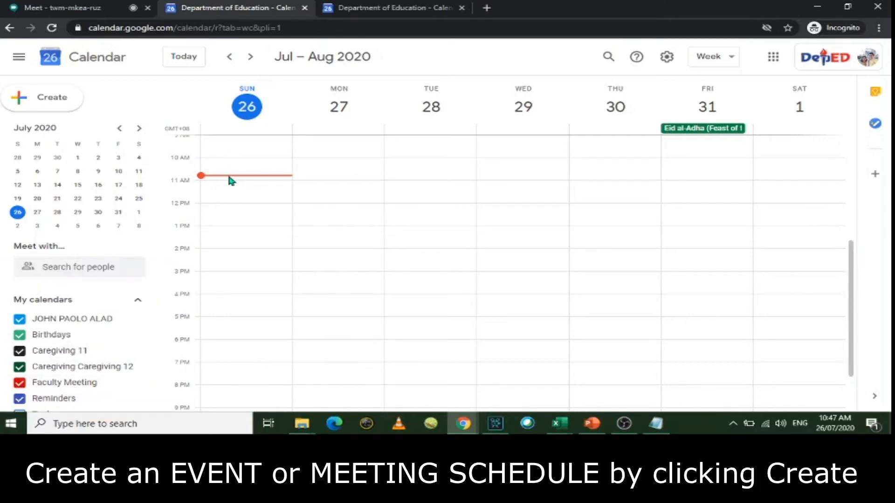
Step: Create a draft event titled '1st Faculty Meeting' on Sunday, July 26
left_click(59, 99)
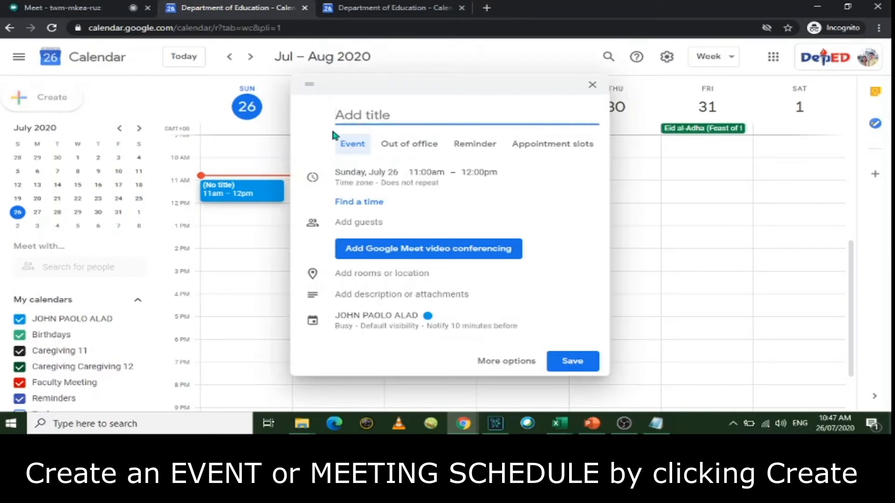
type("Fa")
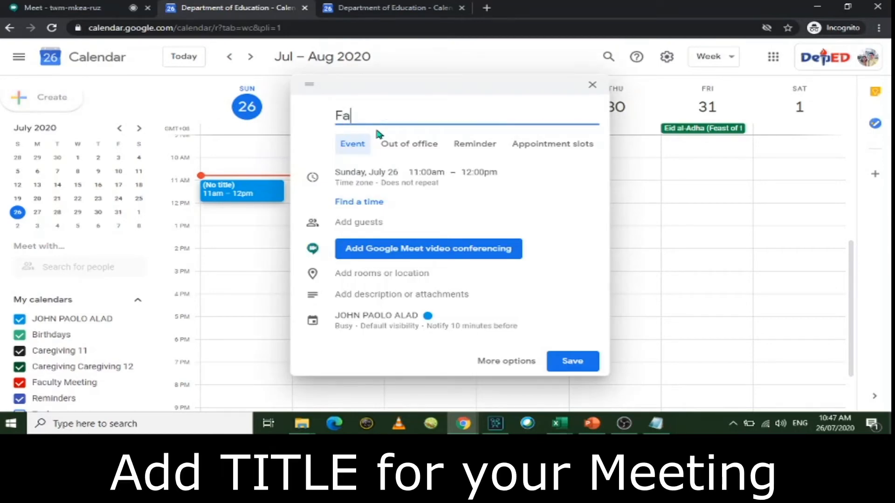
type("c")
key("BackSpace")
key("BackSpace")
key("BackSpace")
type("1st Faculty Meeting")
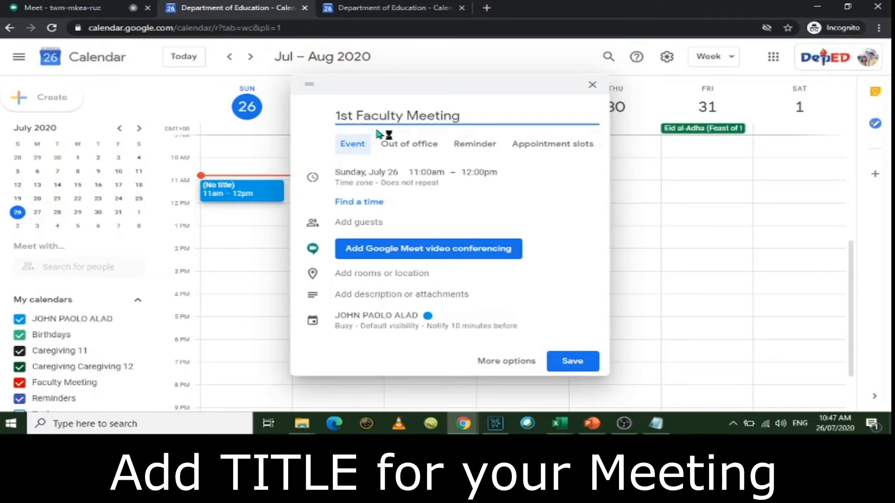
left_click(416, 178)
left_click(426, 159)
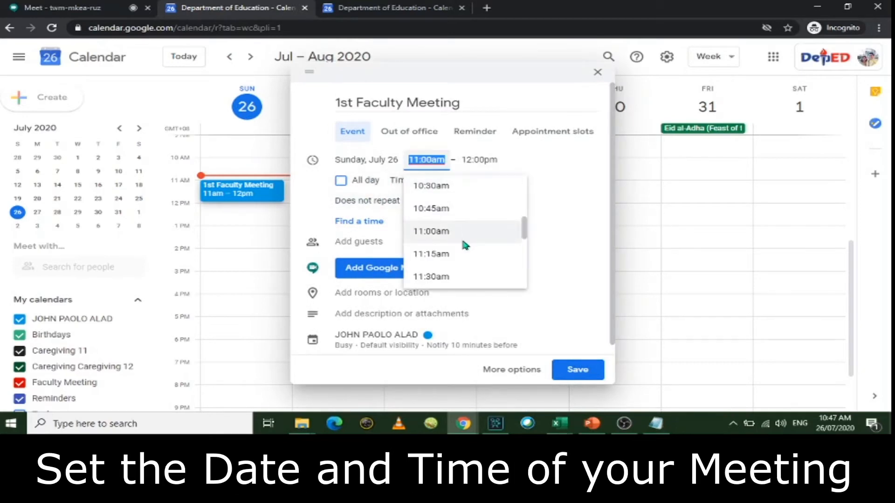
Step: Set the event's start time to 9:00am and end time to 12:00pm (3 hrs)
scroll(465, 245, "up", 3)
scroll(435, 197, "up", 1)
left_click(440, 204)
left_click(478, 159)
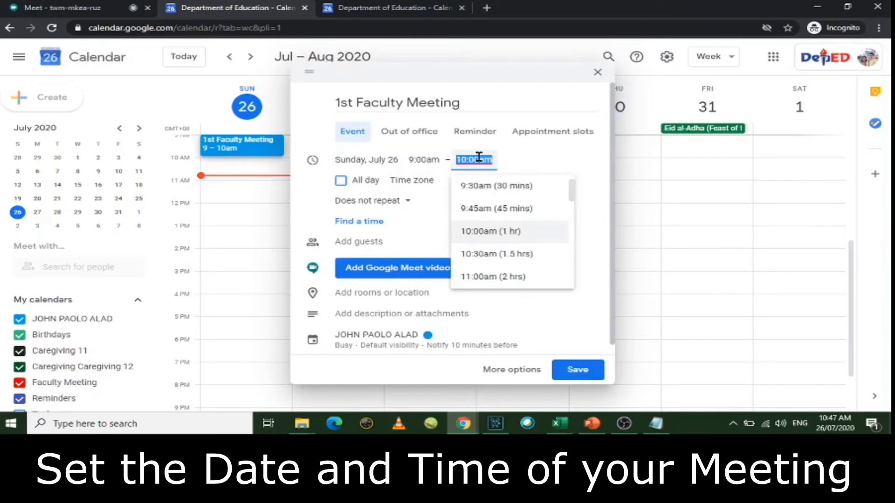
scroll(512, 233, "down", 1)
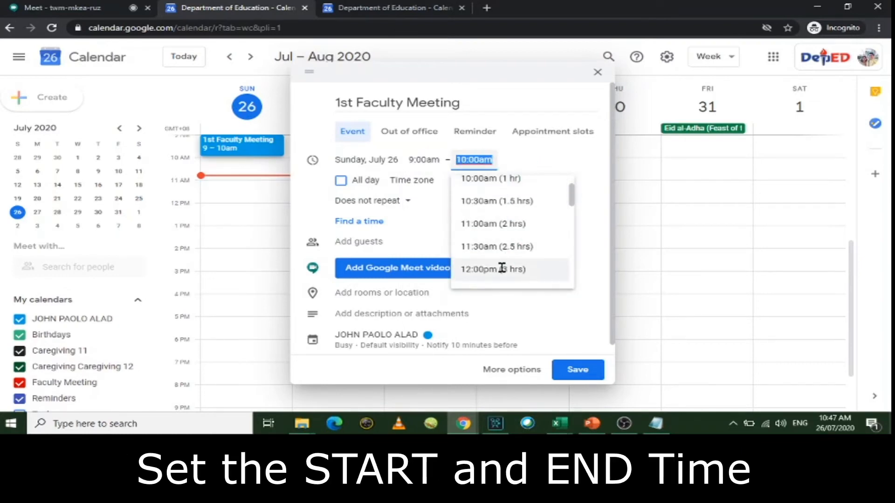
scroll(501, 269, "down", 2)
scroll(505, 235, "up", 1)
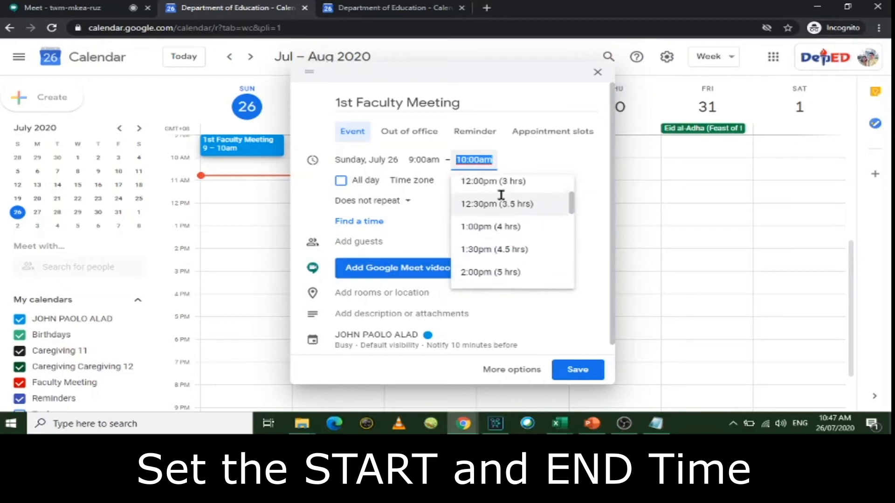
left_click(491, 195)
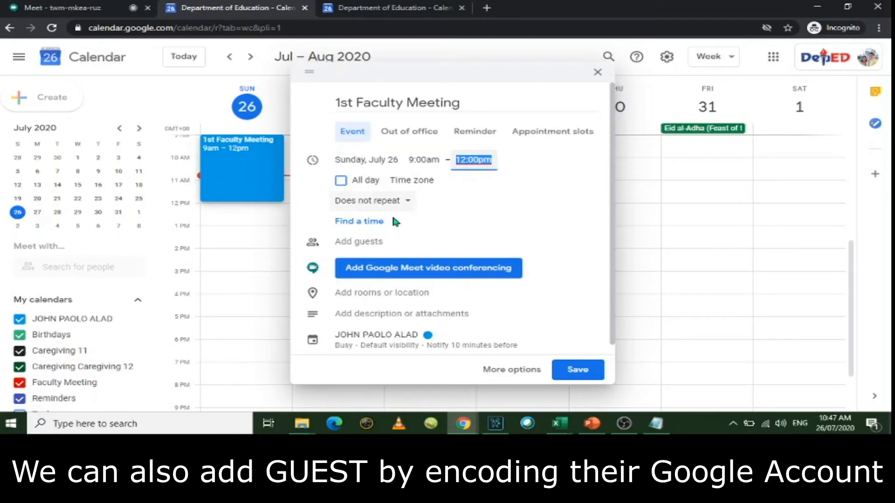
Step: Add the invited guest's email address to the event and dismiss the find-a-time tip
left_click(372, 243)
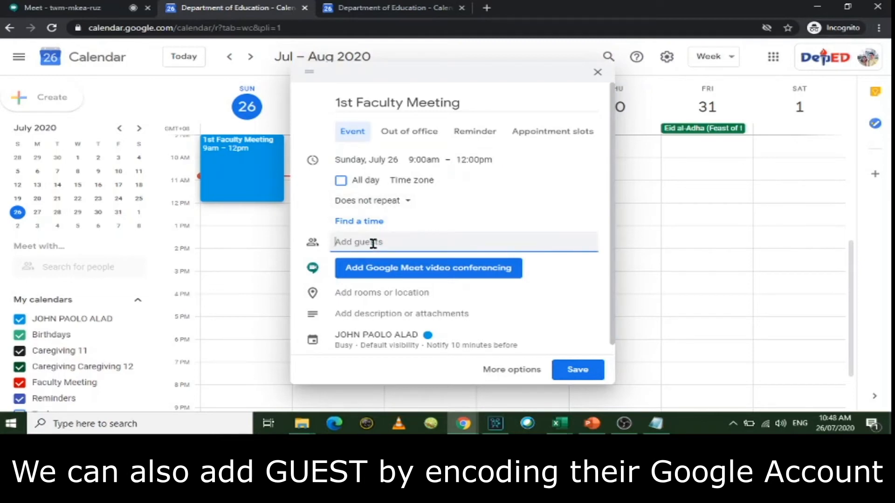
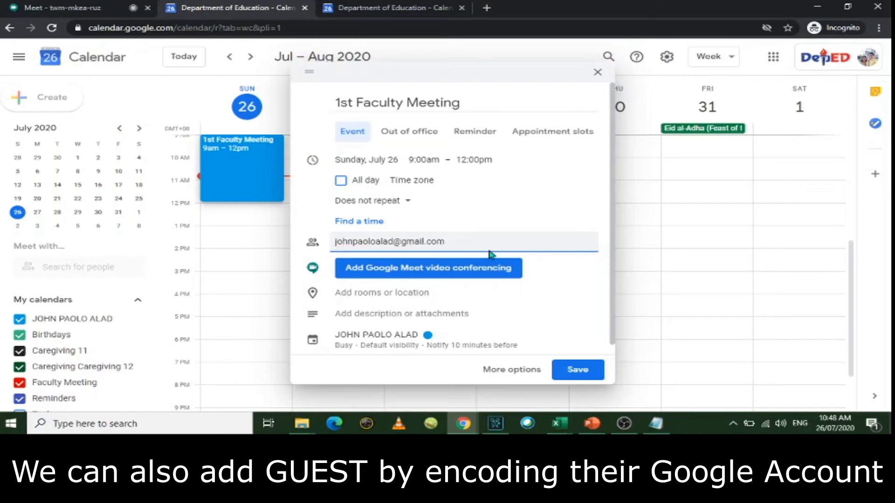
key("Return")
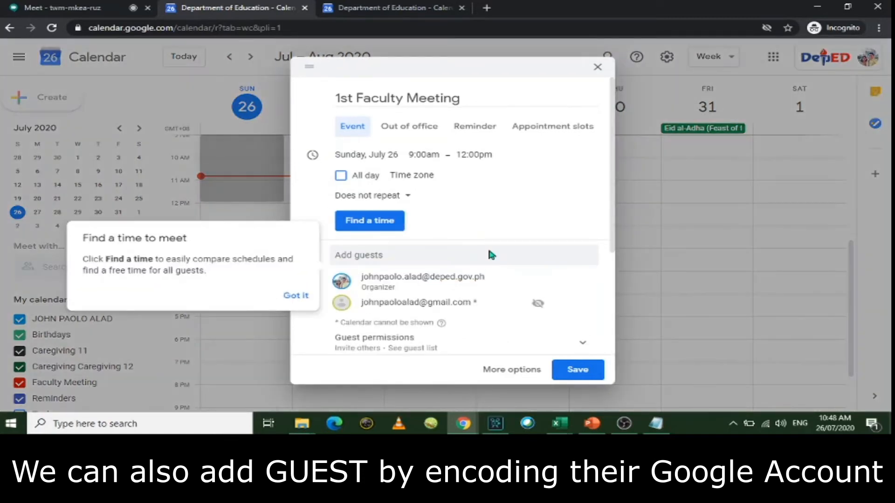
left_click(298, 296)
Step: Expand the Google Meet dial-in details, then switch to the full event edit page
scroll(487, 284, "down", 2)
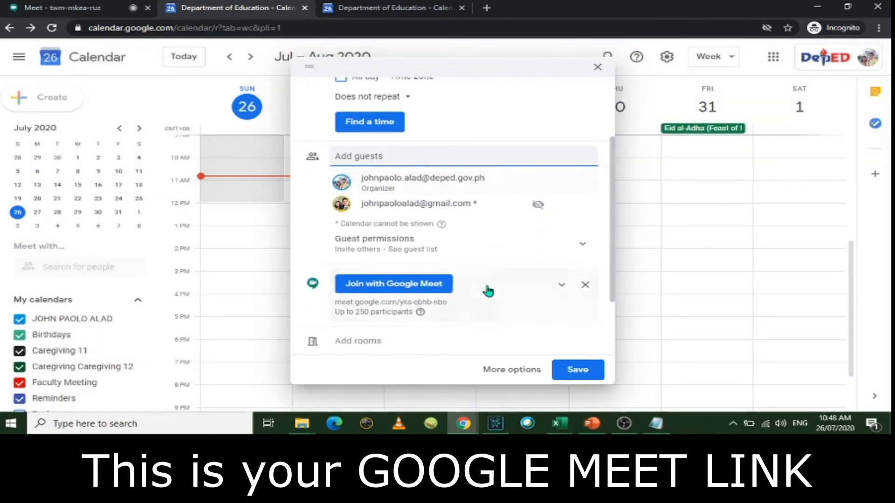
scroll(488, 291, "down", 1)
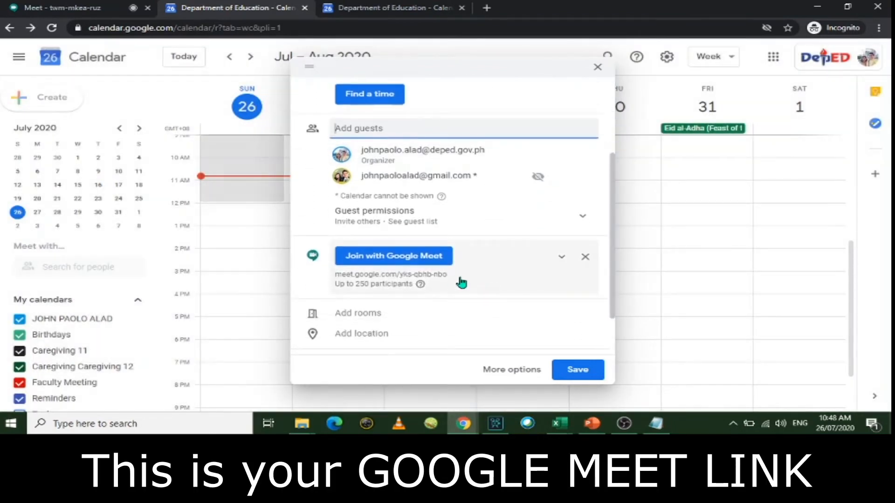
left_click(433, 283)
scroll(435, 270, "down", 2)
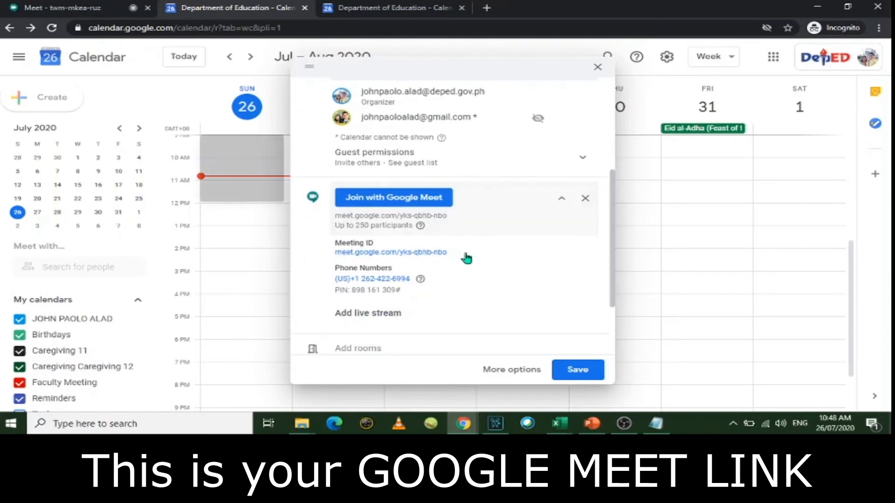
scroll(459, 278, "down", 3)
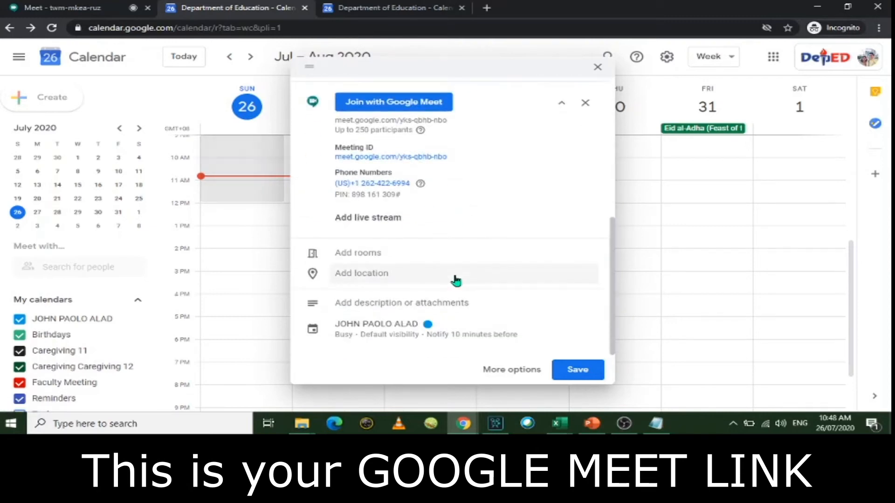
scroll(455, 280, "up", 4)
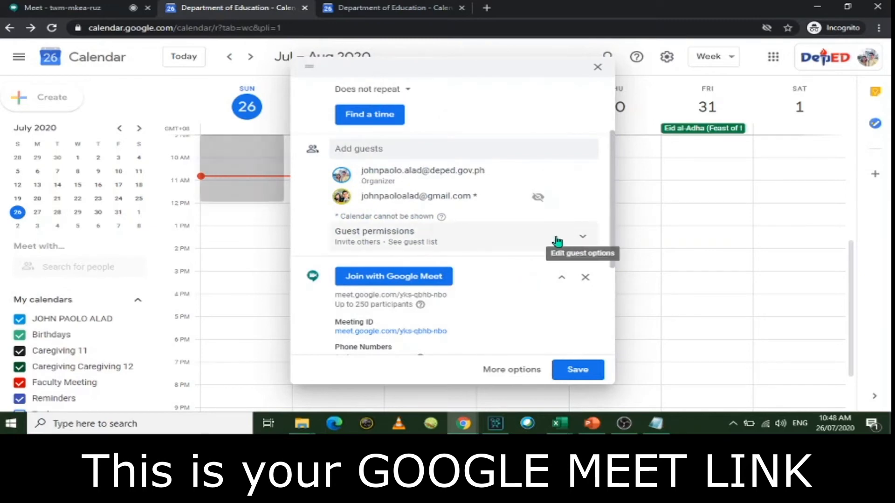
scroll(546, 240, "up", 1)
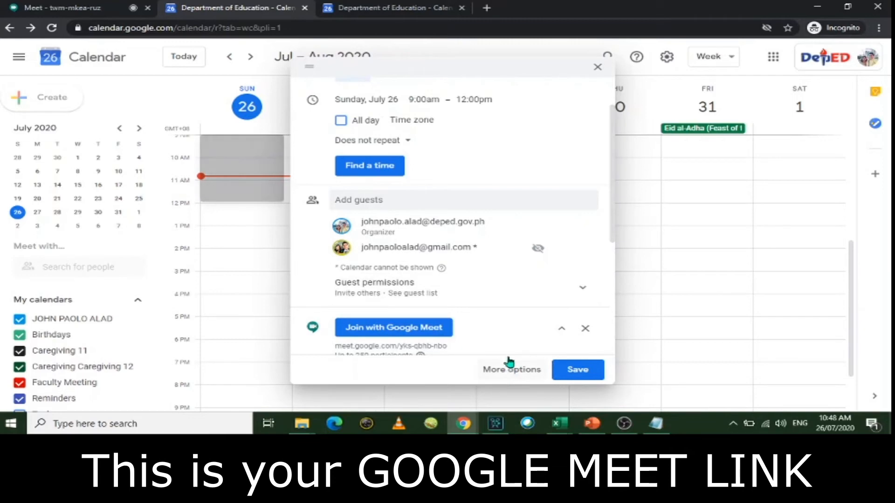
scroll(504, 327, "down", 1)
scroll(504, 320, "down", 2)
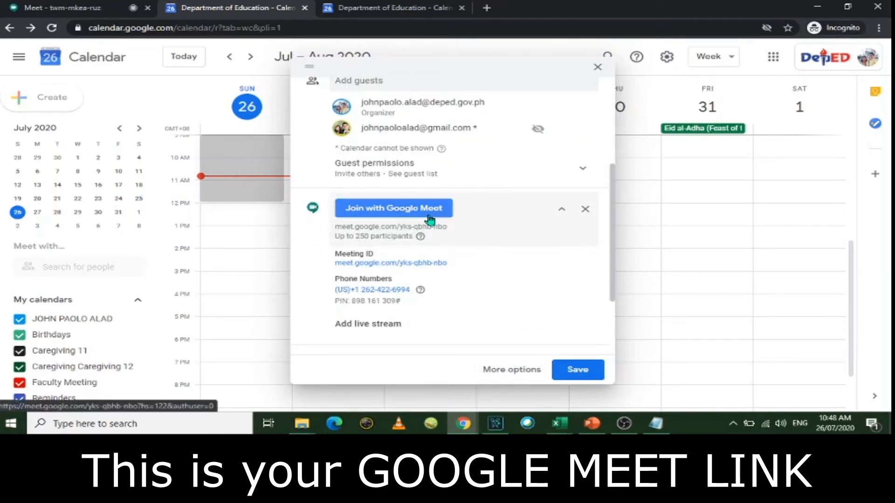
left_click(515, 370)
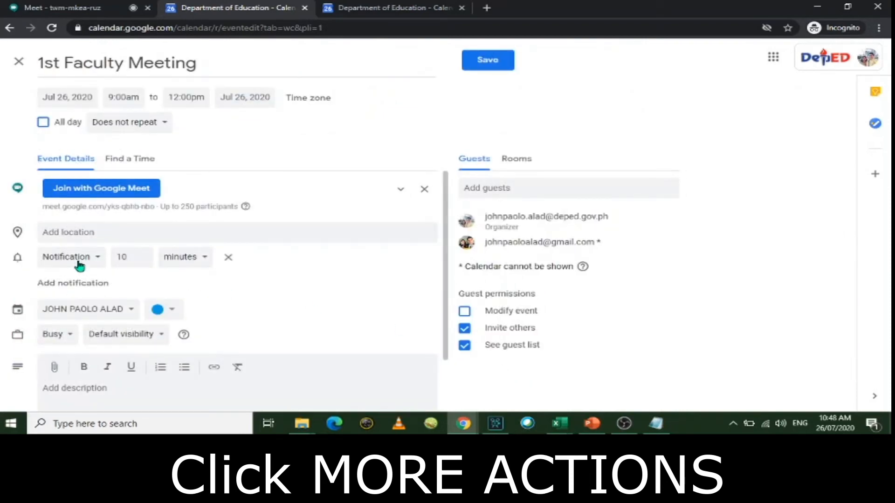
Step: Add a second reminder and make the first one an email 1 day before
left_click(73, 282)
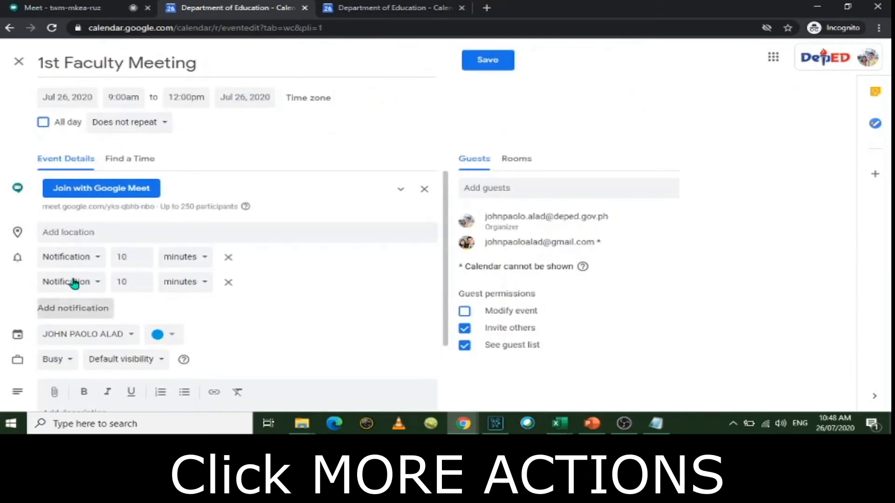
left_click(93, 259)
left_click(79, 238)
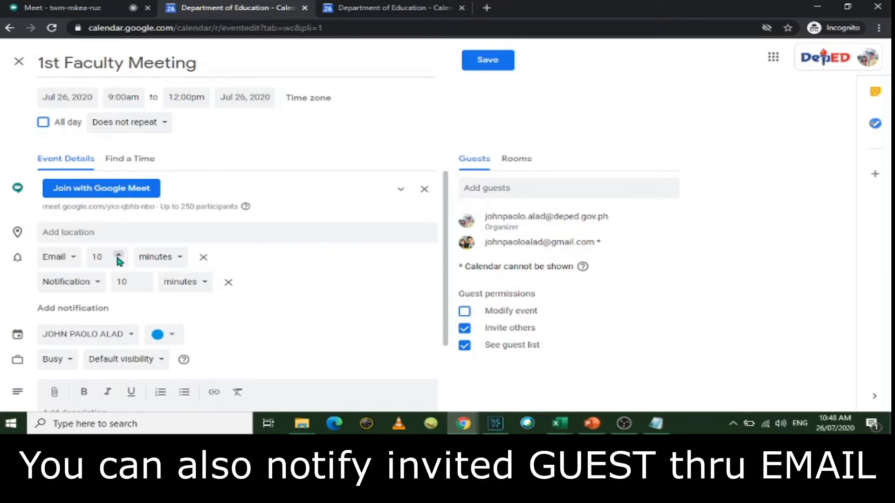
left_click(154, 262)
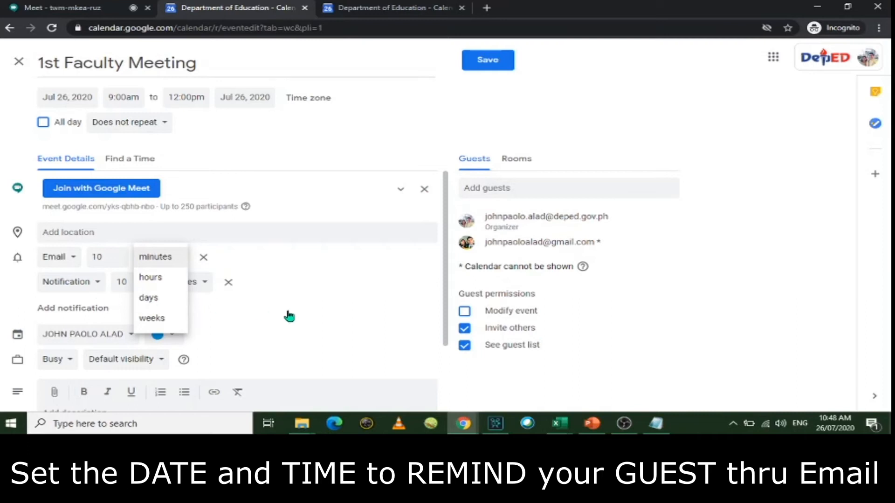
left_click(151, 301)
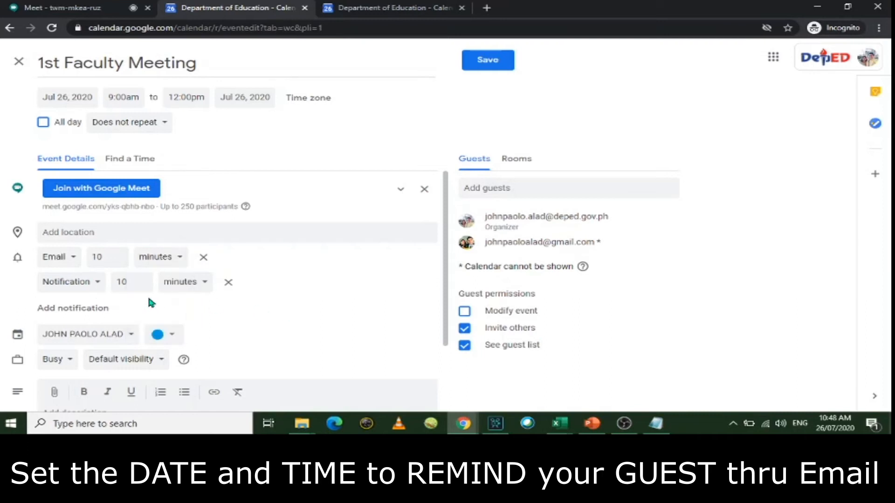
left_click(161, 256)
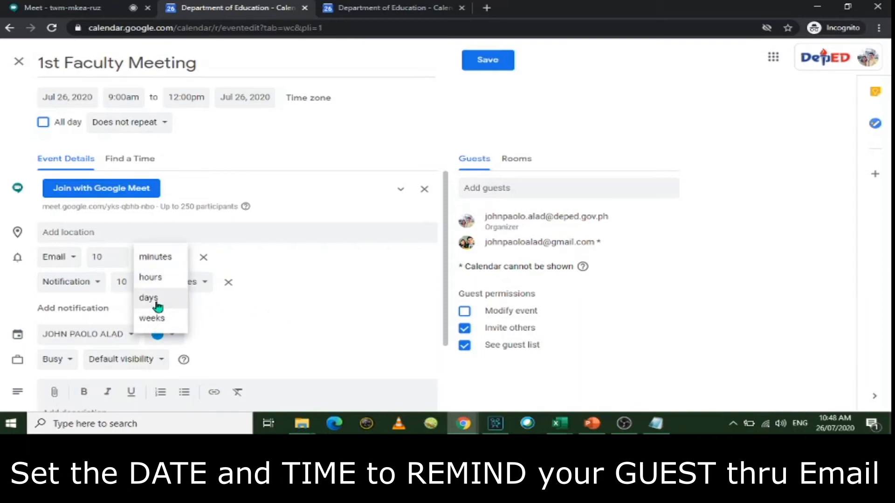
left_click(157, 302)
left_click(105, 259)
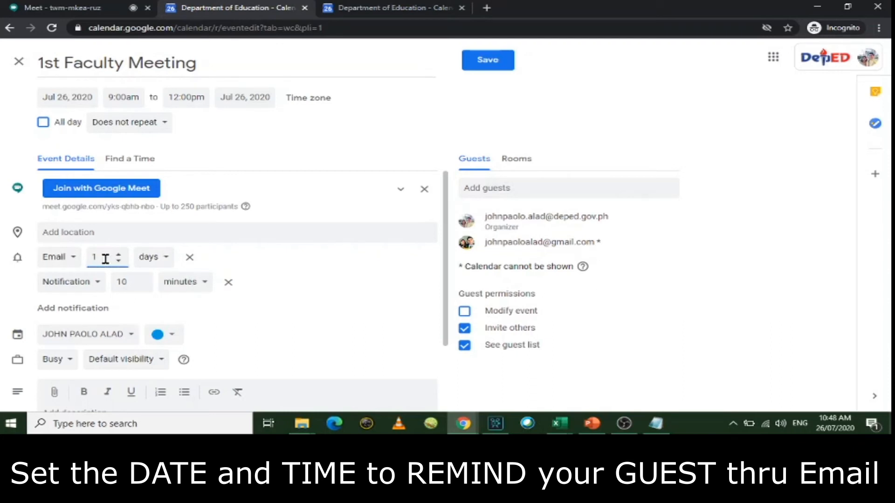
Step: Raise the notification reminder to 15 minutes before the meeting
left_click(126, 278)
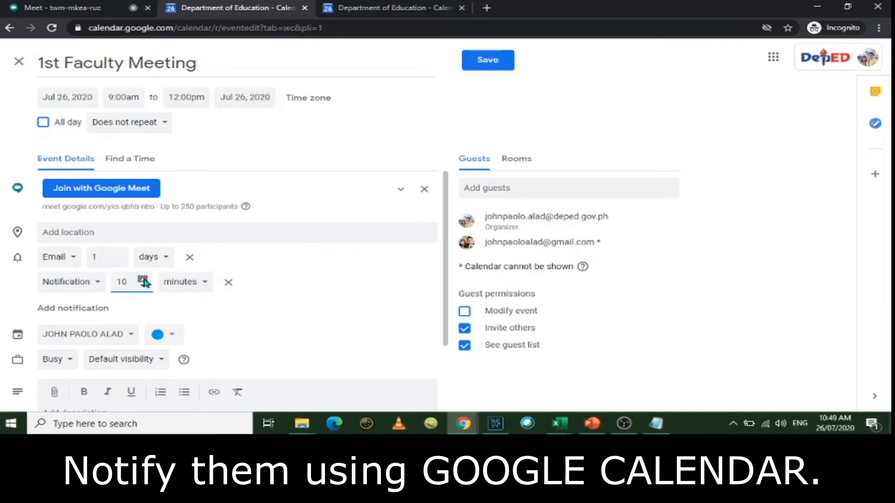
left_click(144, 280)
scroll(412, 314, "down", 2)
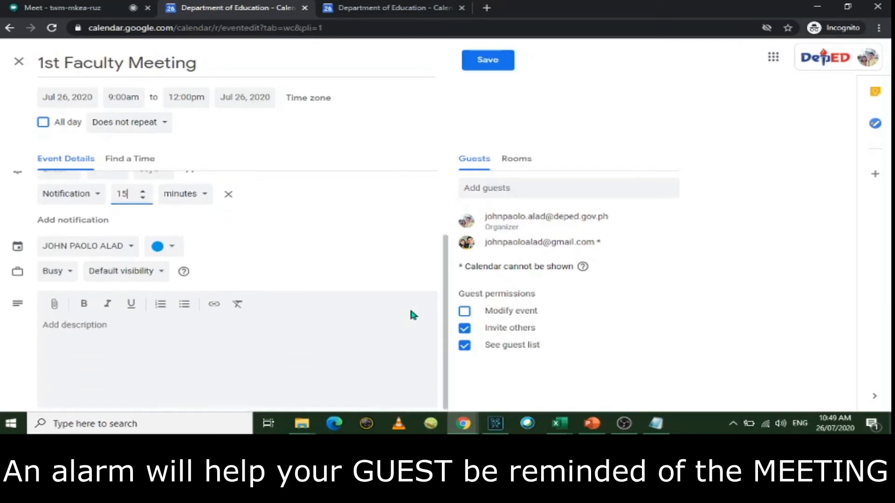
scroll(410, 311, "up", 2)
scroll(410, 311, "down", 2)
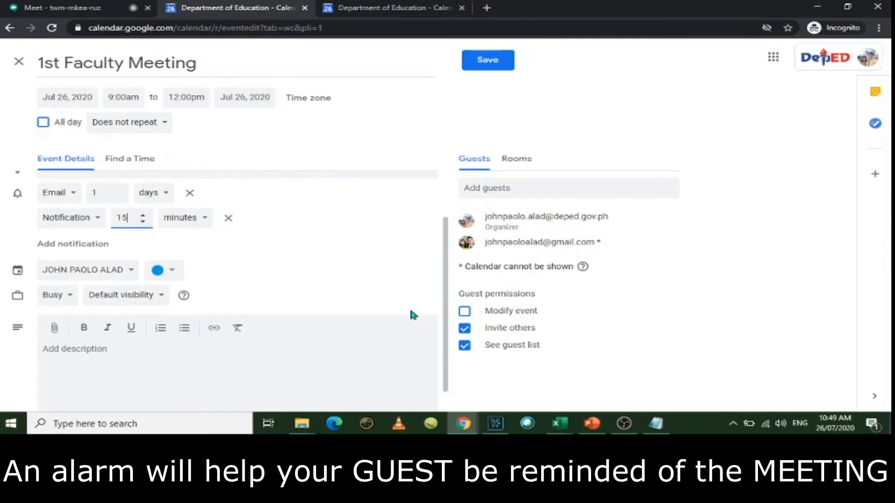
scroll(409, 306, "up", 1)
scroll(409, 307, "down", 1)
Step: Type the description 'This is our first faculty meeting. Please click the link attached…'
left_click(206, 382)
type("This is our first faculty meeting. Please")
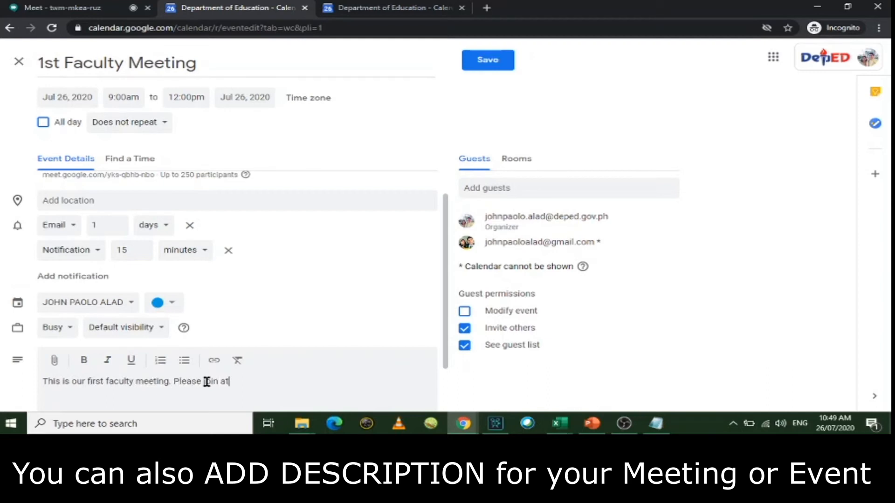
type(" join a")
key("BackSpace")
key("BackSpace")
key("BackSpace")
type("click the link")
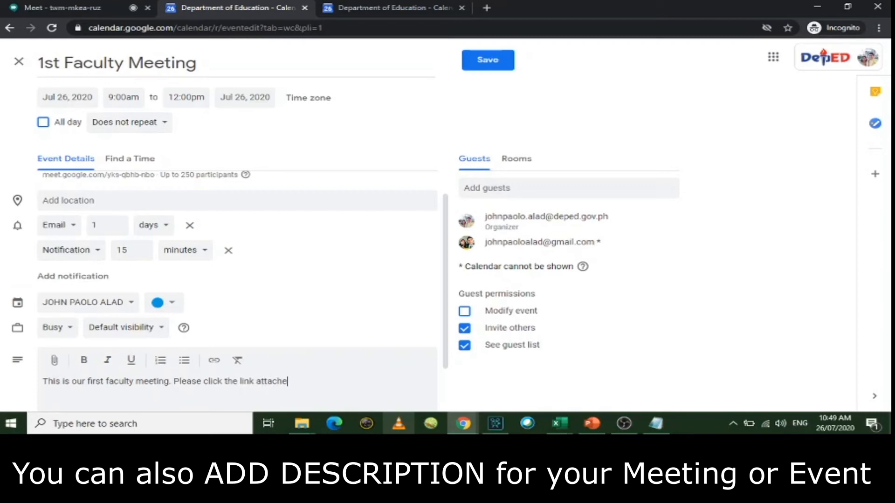
type(" Thank you and God Bless!")
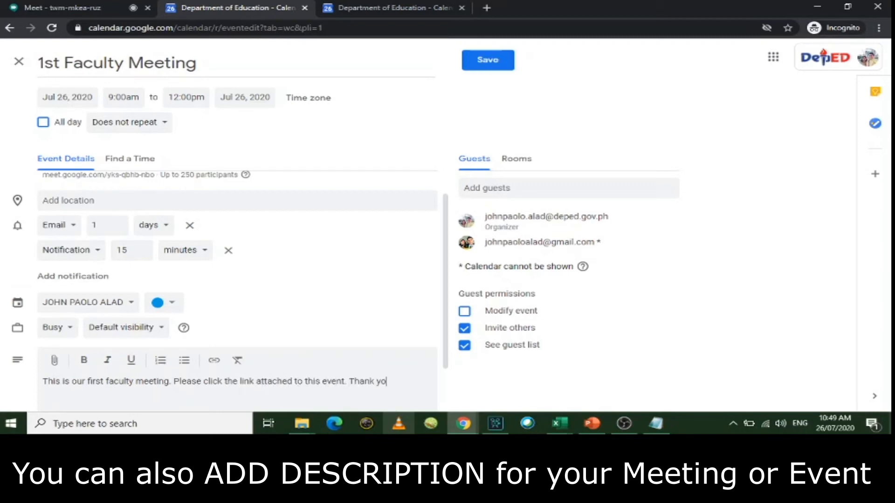
Step: Save the event, send the invitations, and confirm inviting the external guest
left_click(508, 61)
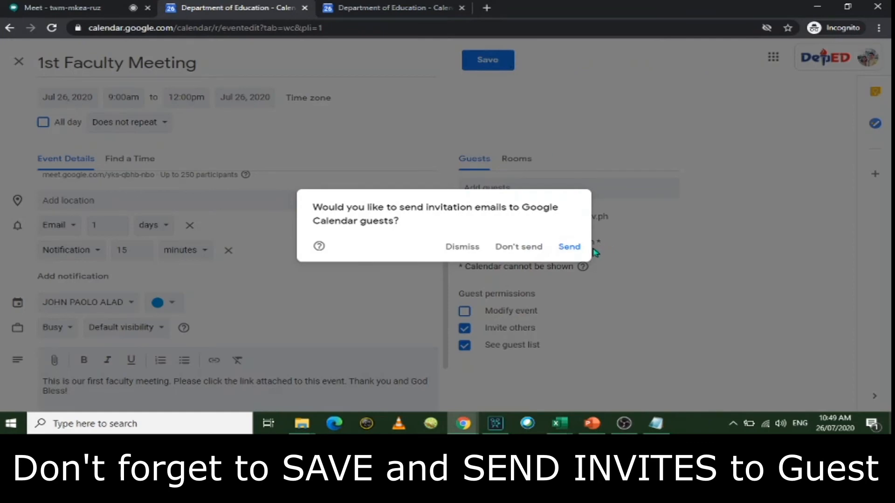
left_click(576, 253)
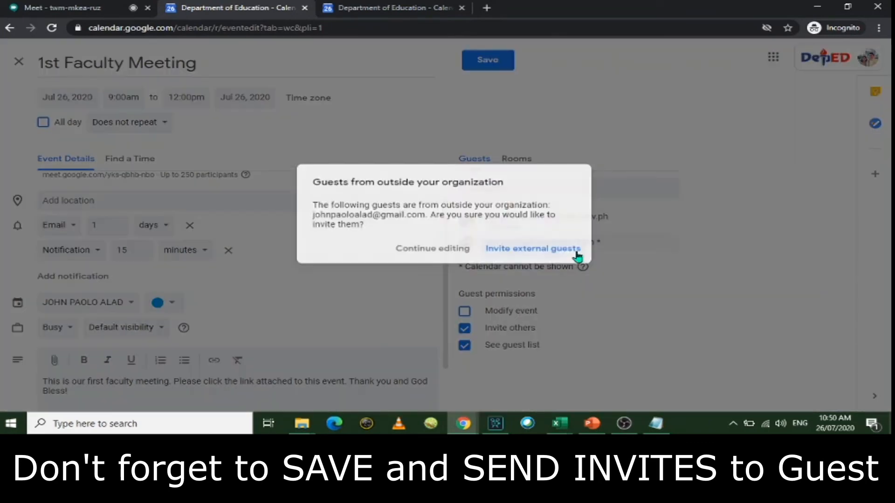
left_click(509, 248)
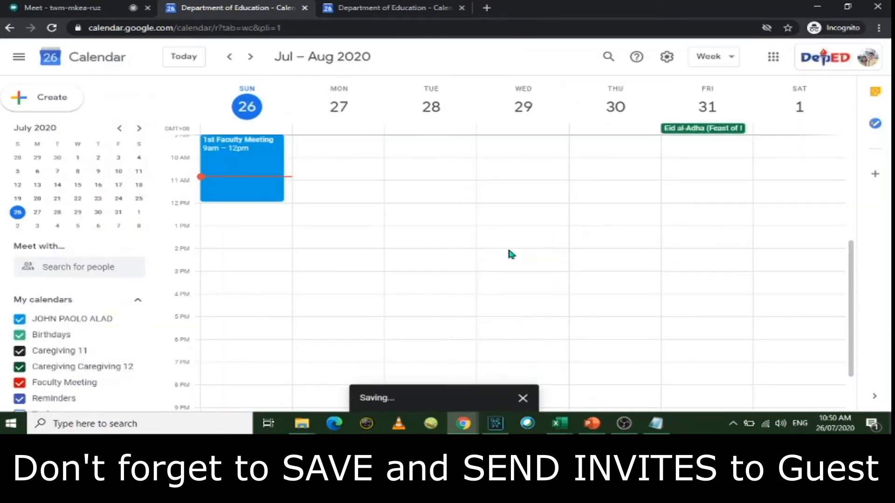
Step: Open the saved 1st Faculty Meeting and launch its Google Meet link in a new tab
left_click(268, 184)
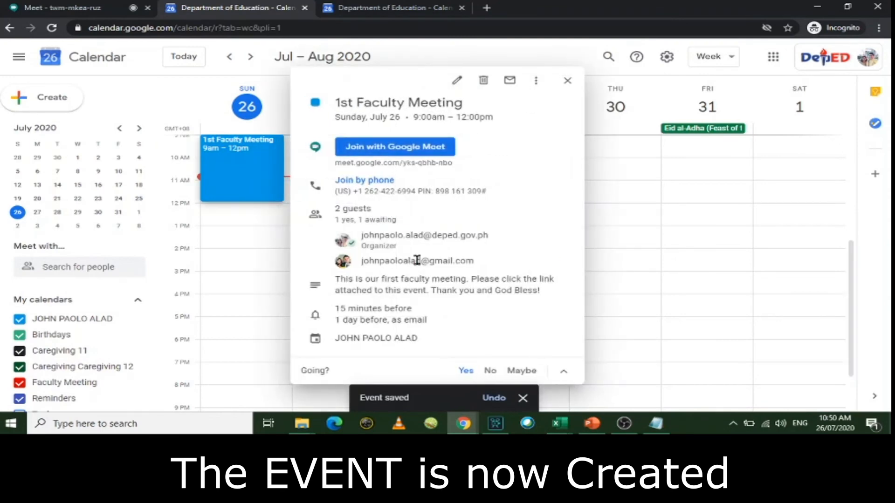
left_click(404, 150)
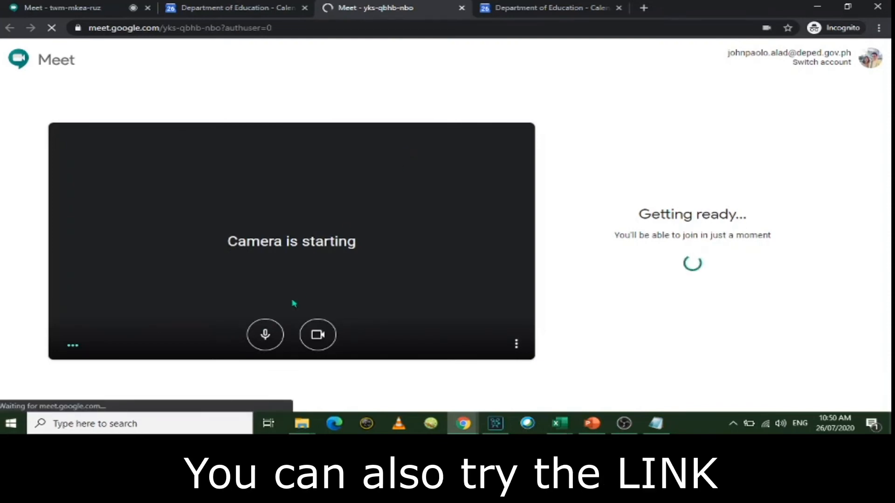
Step: Turn off the microphone and camera, then join the Meet call
left_click(265, 333)
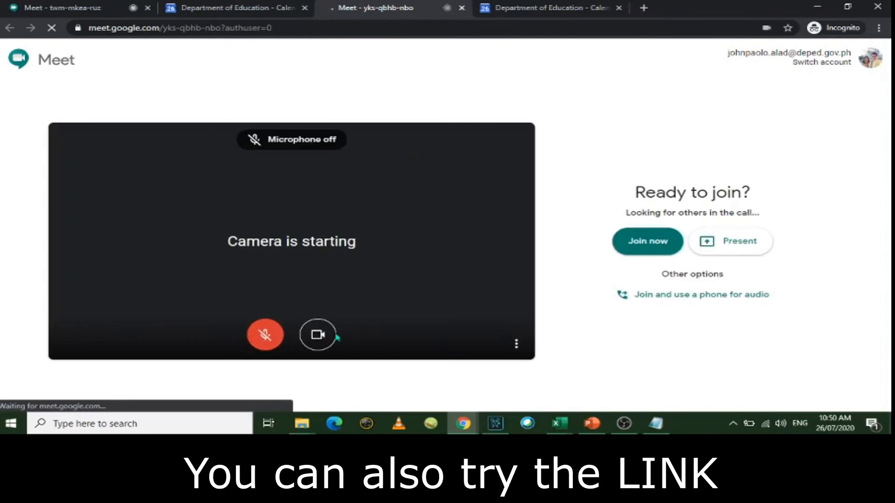
left_click(318, 335)
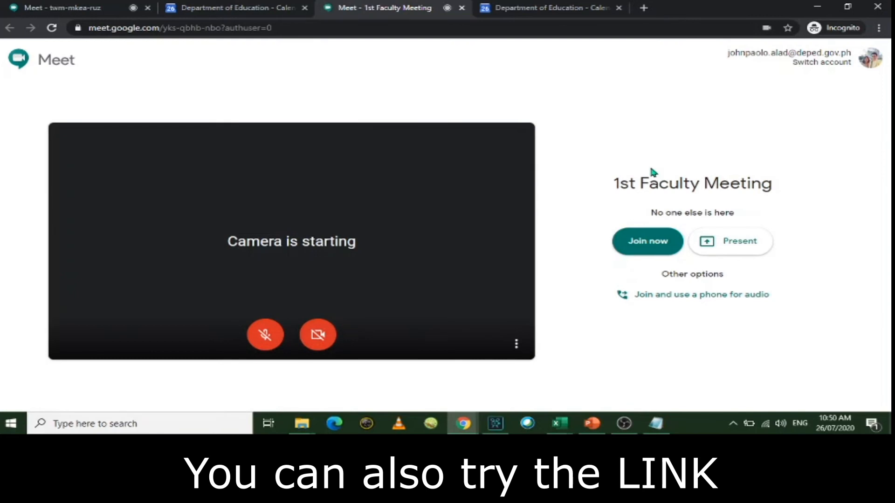
left_click(634, 244)
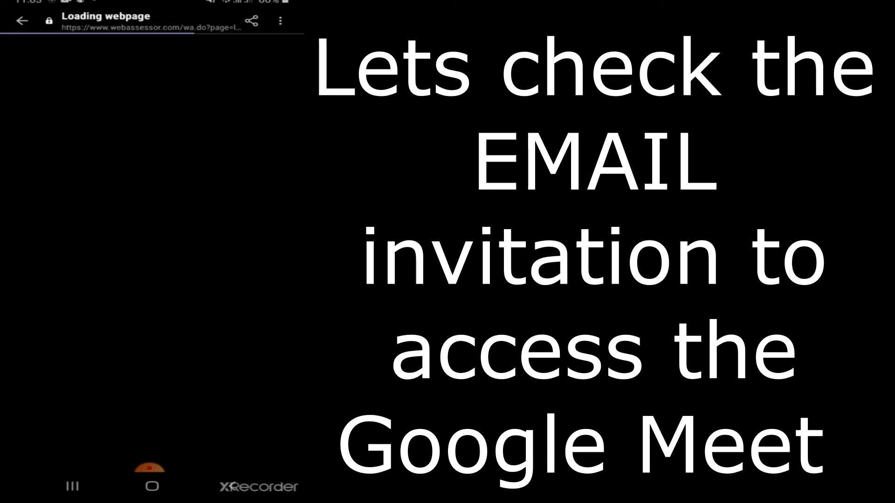
Step: Return to the Gmail inbox and switch to the invited guest's account
left_click(22, 20)
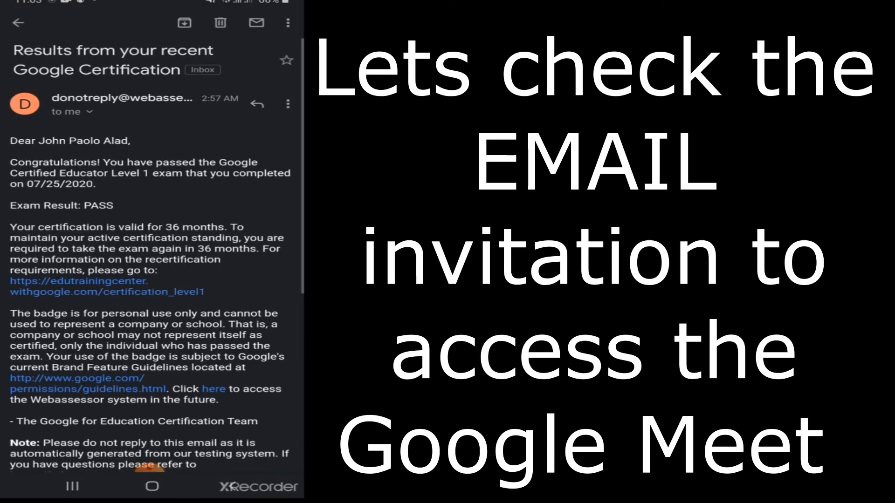
left_click(18, 23)
left_click(271, 26)
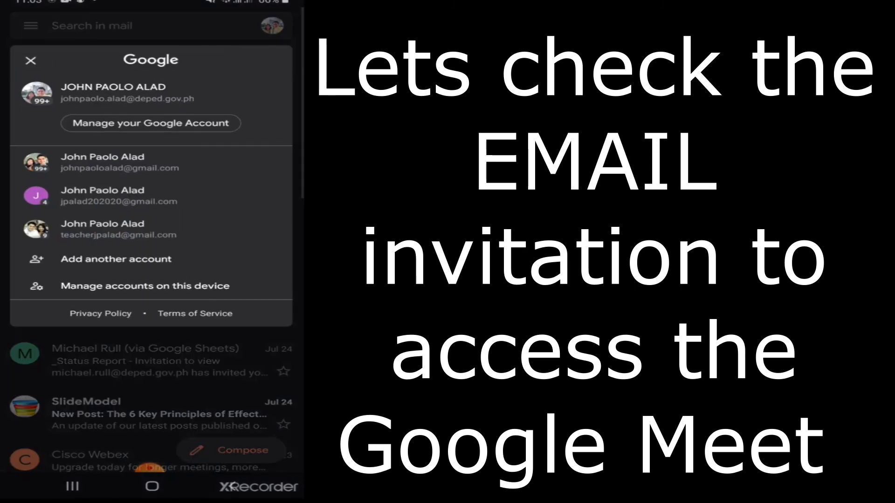
left_click(120, 162)
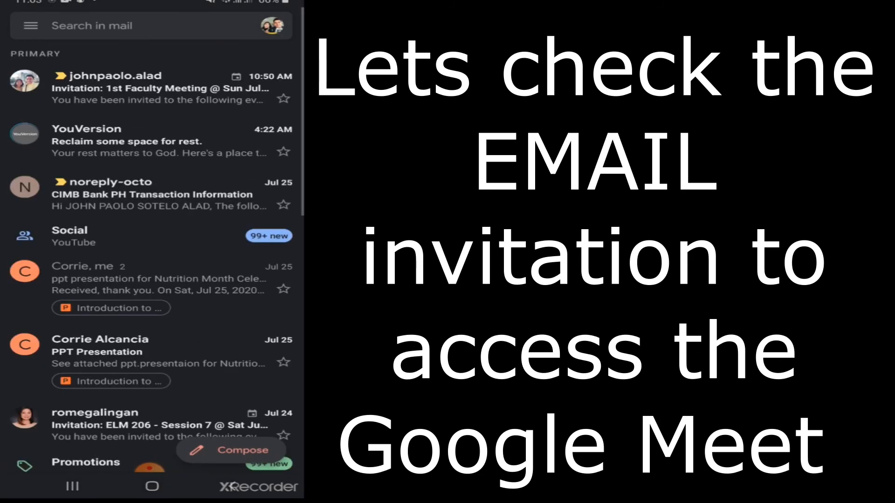